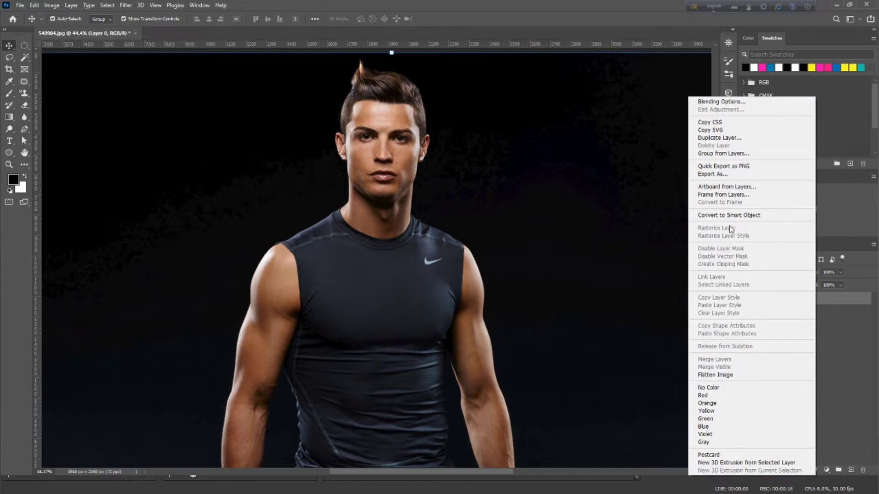
Convert the photo layer to a smart object and add a Levels adjustment with input black 52 and input white 215
click(734, 215)
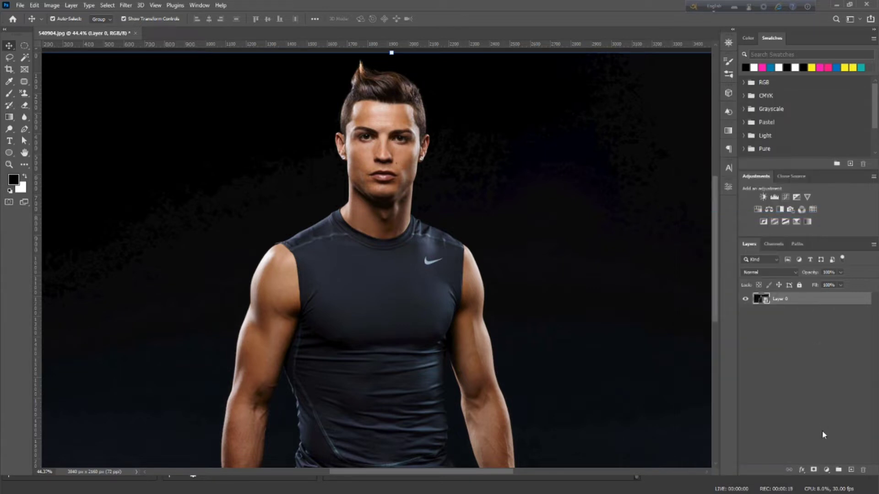
click(826, 469)
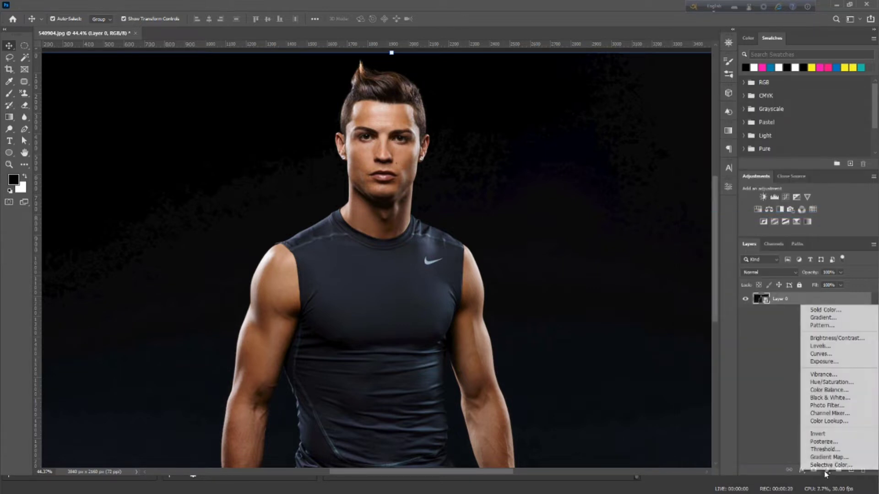
click(820, 346)
drag(640, 280, 653, 283)
drag(707, 282, 701, 283)
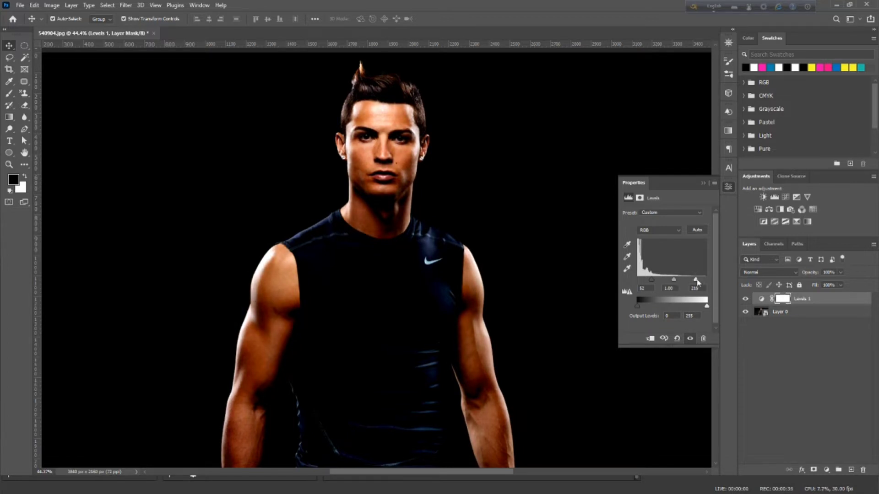
click(704, 184)
click(817, 364)
Add a linear Gradient Fill layer directly above the photo layer with an angle of 180°
click(793, 312)
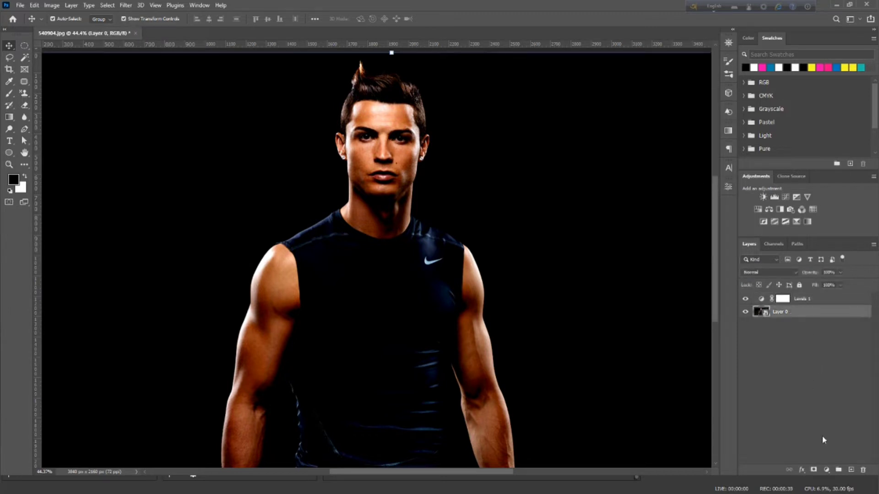
click(826, 470)
click(819, 319)
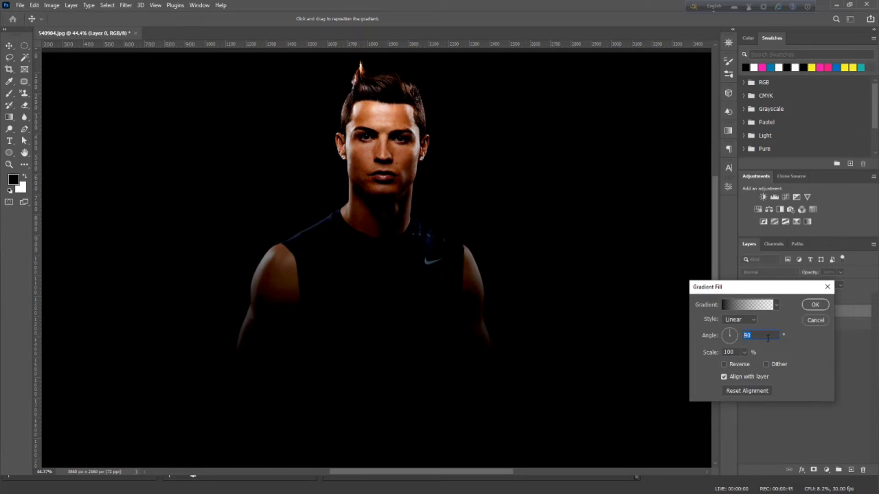
text(180)
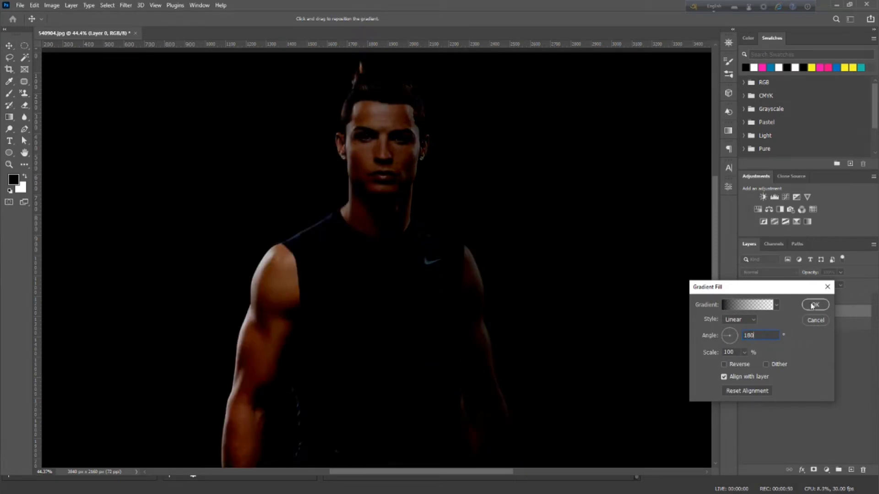
Set the gradient's starting color stop to 0084ae and the fill angle to 0°
click(746, 305)
click(584, 344)
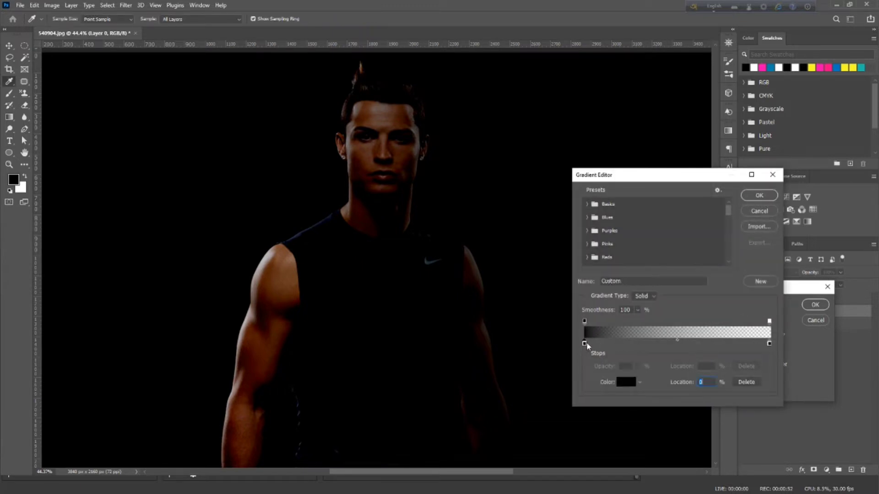
double_click(584, 344)
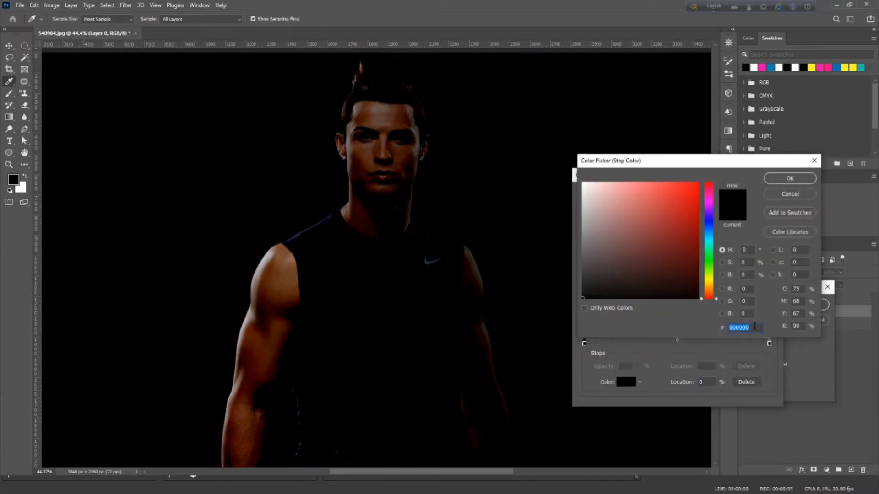
text(008)
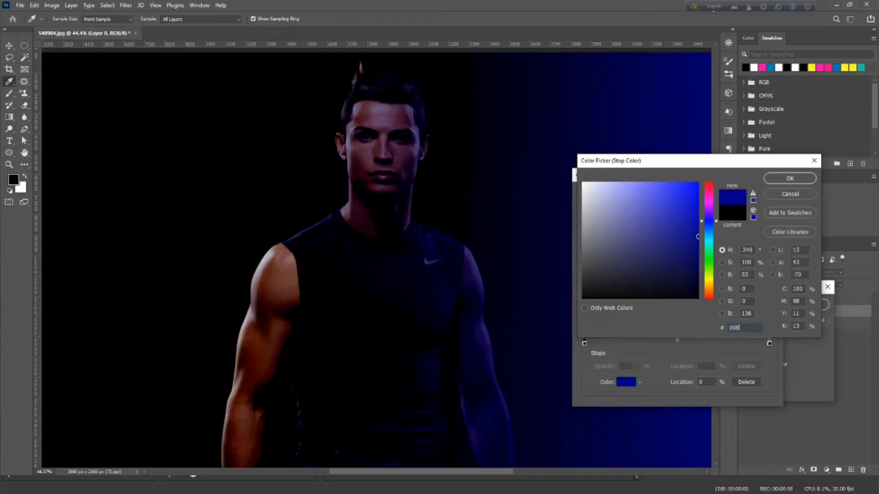
text(4ae)
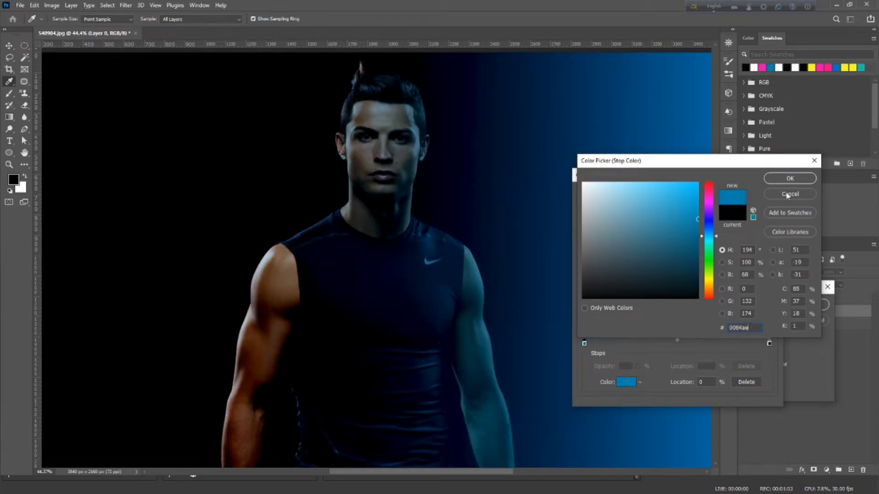
click(788, 179)
click(756, 196)
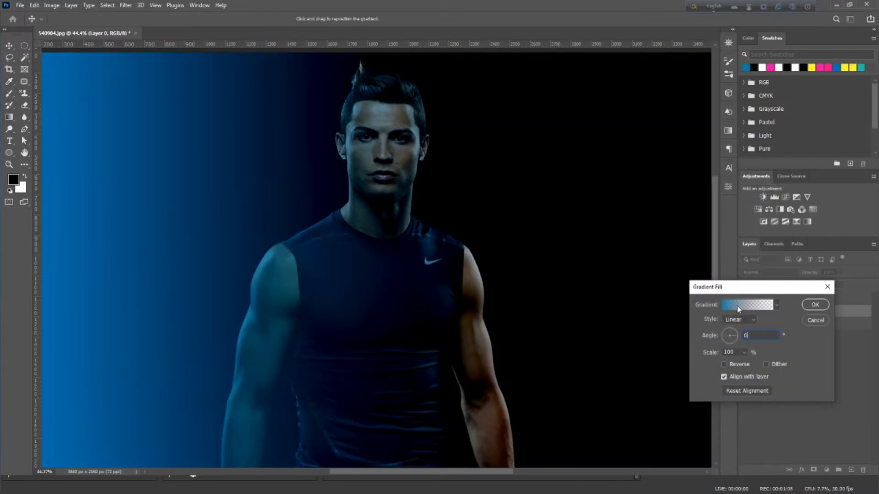
Delete the gradient's black end color stop and move the opacity stops to 46% for opaque and 54% for transparent
click(737, 305)
click(769, 344)
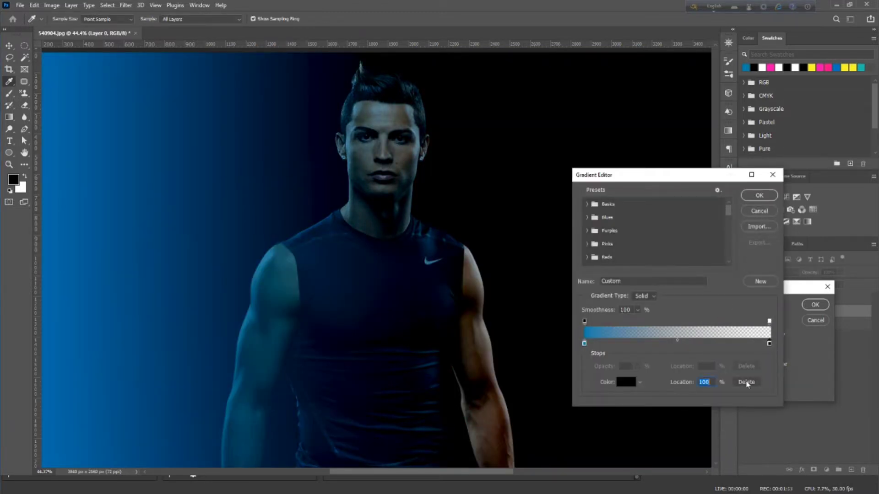
click(746, 382)
drag(585, 322, 671, 325)
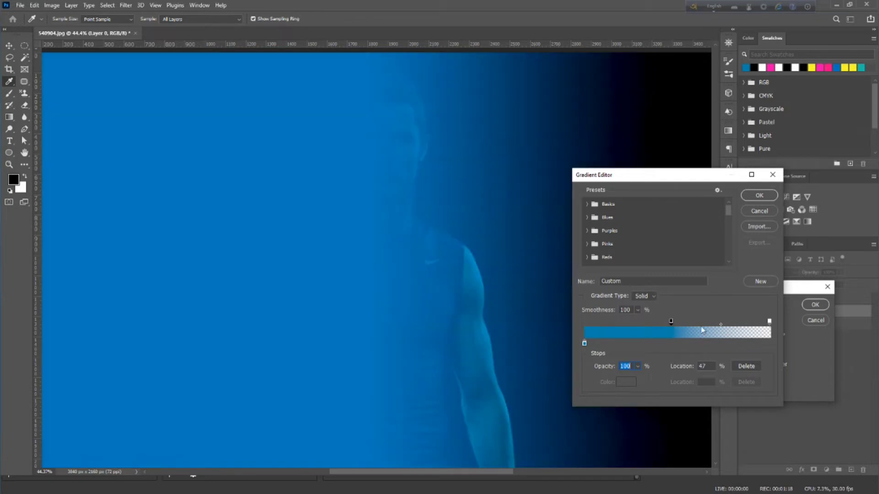
drag(769, 321, 691, 326)
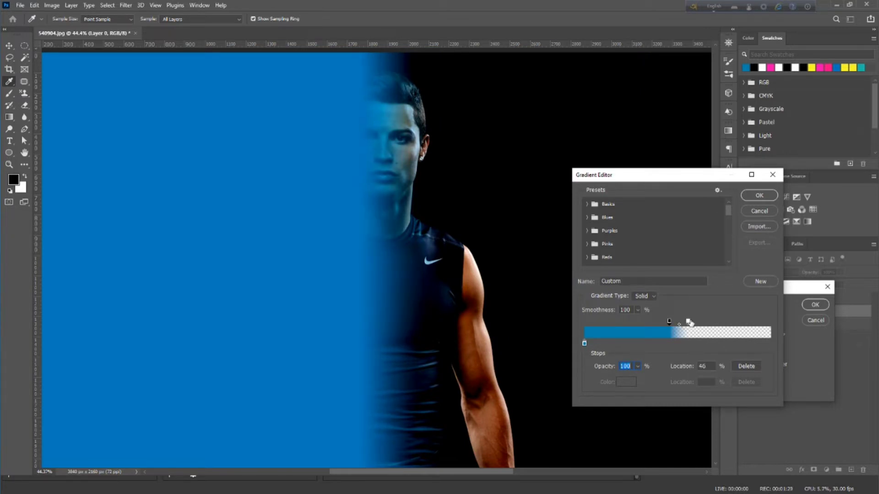
drag(688, 322, 685, 324)
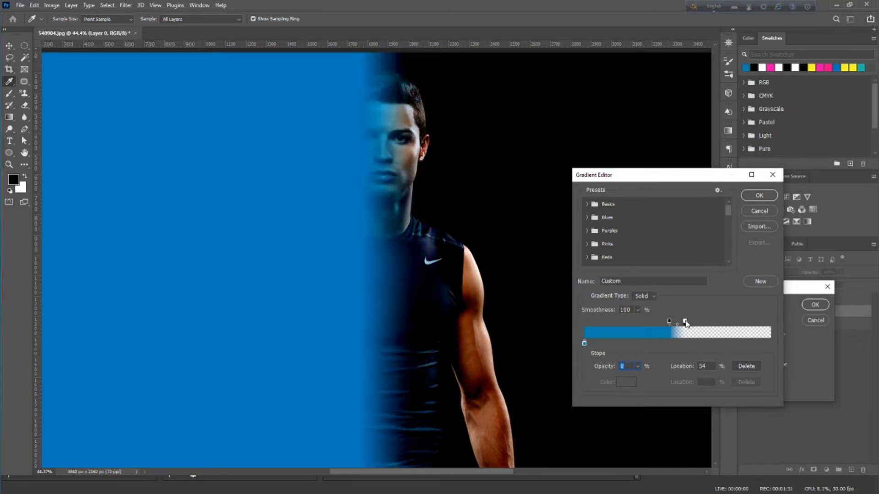
click(759, 196)
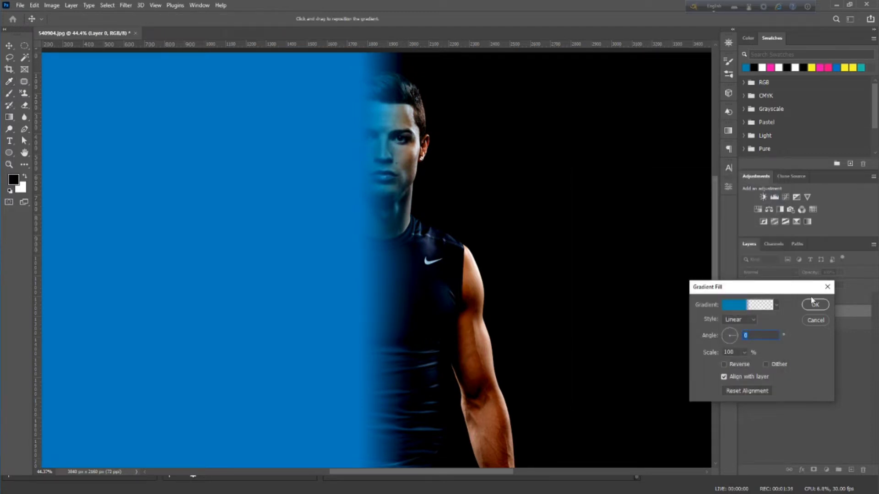
Accept the blue gradient fill and set its layer blend mode to Color
click(814, 304)
click(791, 272)
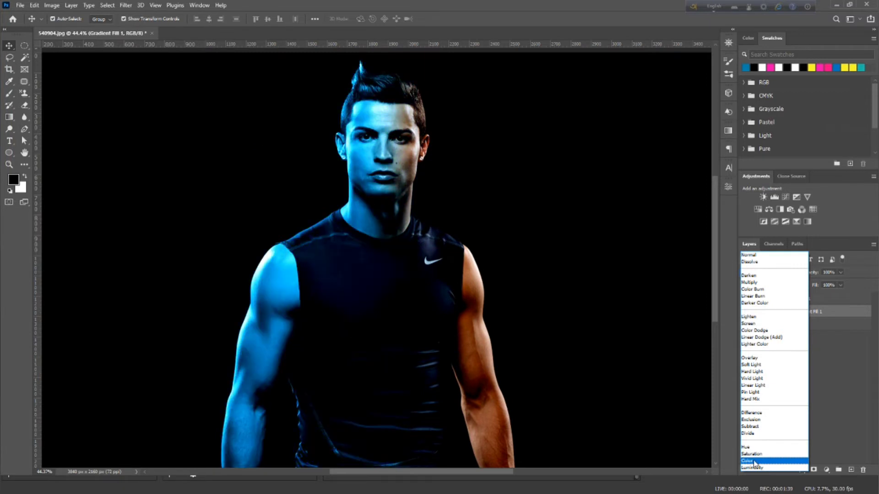
click(755, 461)
Duplicate the blue gradient fill layer and set the copy's angle to 180°
drag(794, 312, 851, 470)
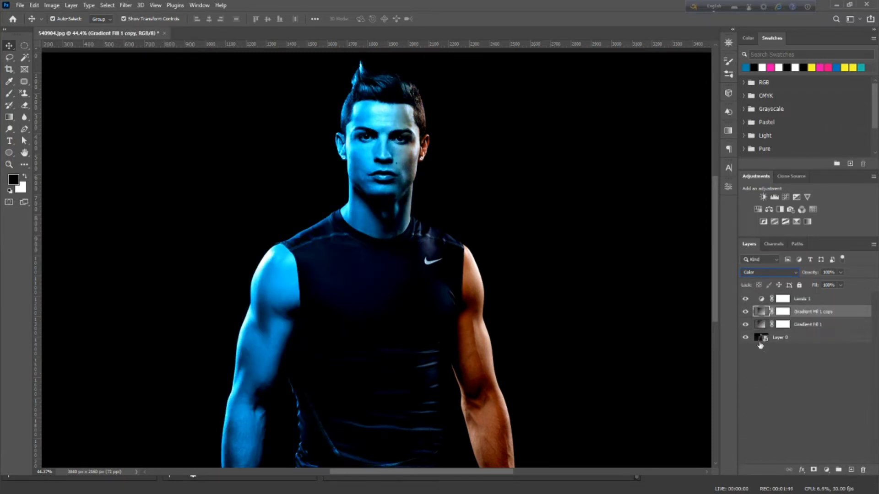
double_click(761, 312)
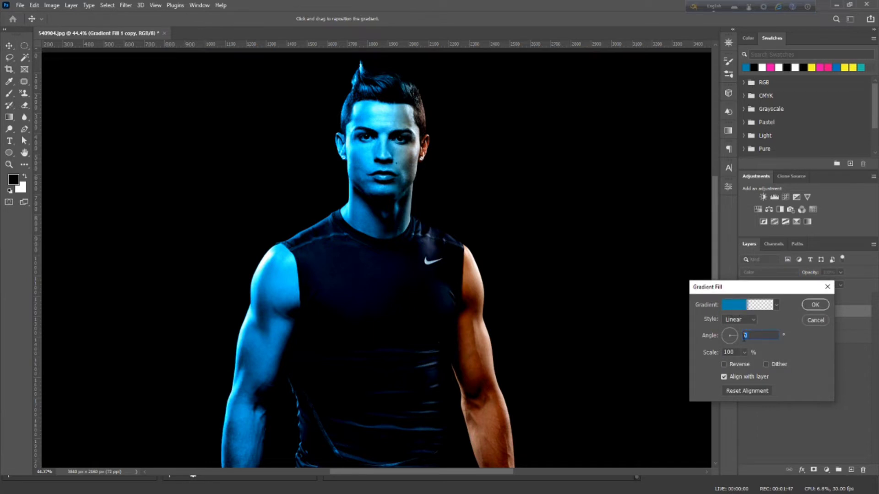
text(180)
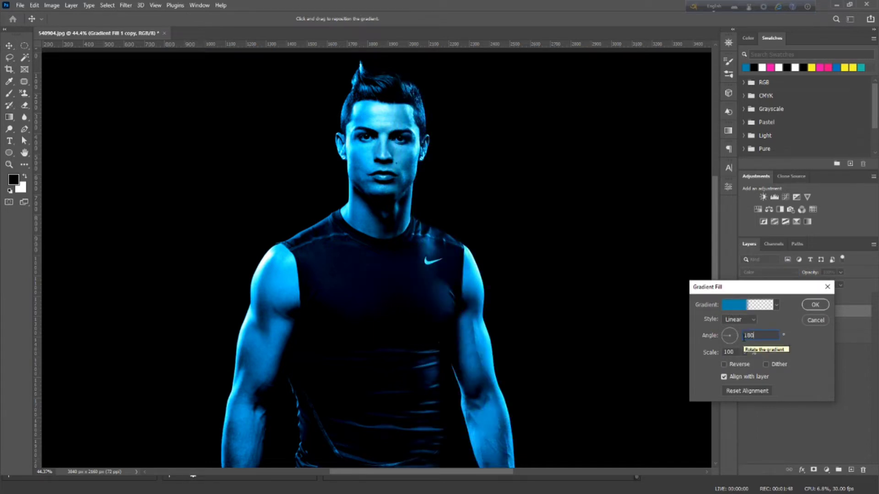
click(815, 305)
Change the color stop of the copied gradient fill to ff00ae
double_click(758, 313)
click(734, 305)
double_click(585, 344)
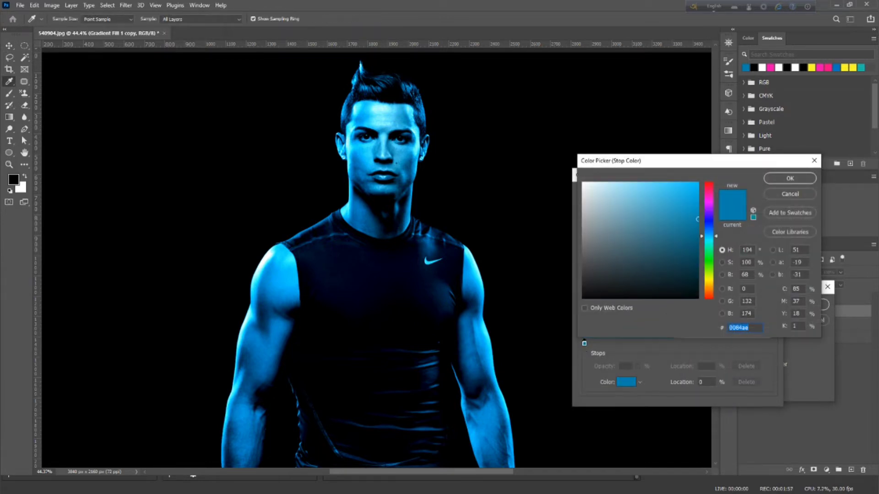
text(ff00ae)
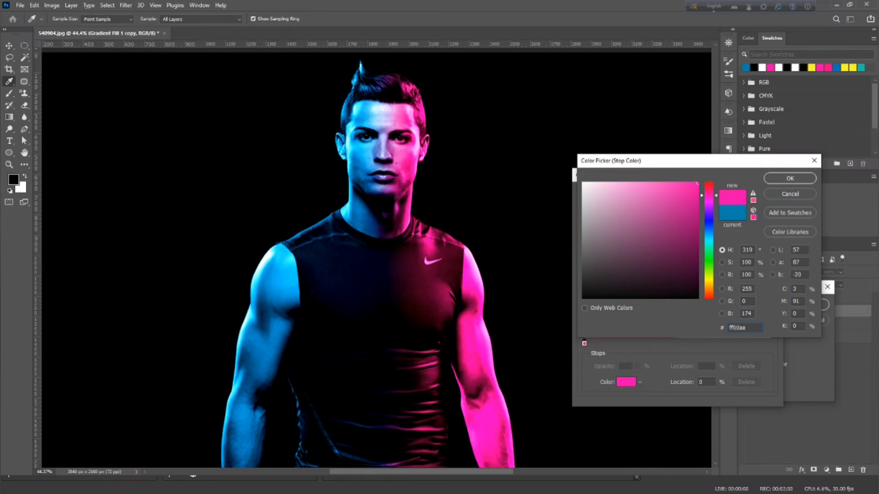
click(785, 179)
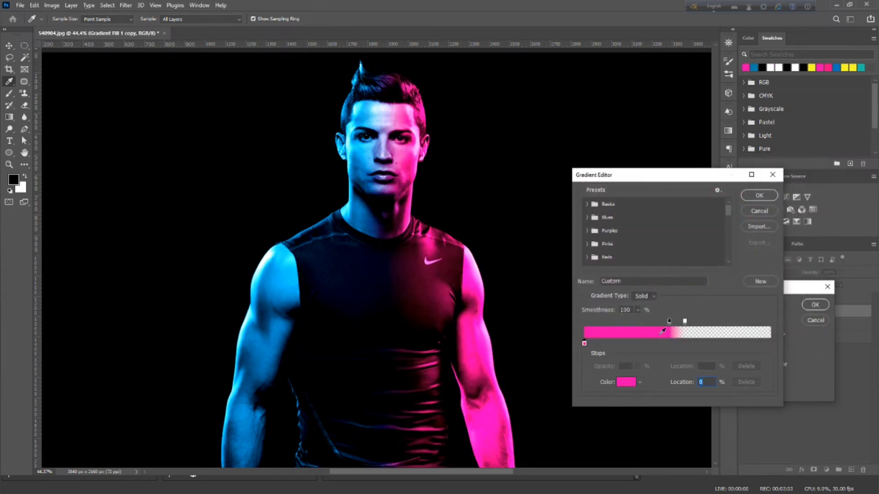
Move the pink gradient's opaque stop to about 43%, accept the fill and keep its layer blend mode at Color
drag(668, 322, 665, 323)
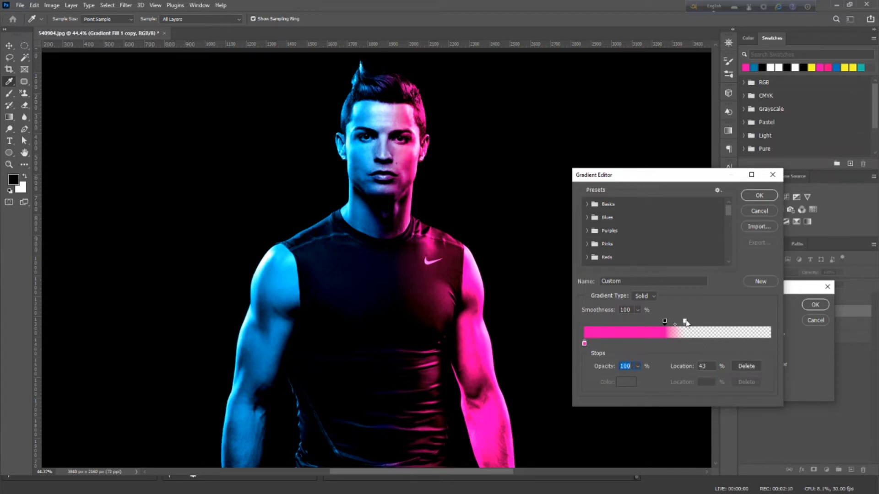
click(685, 322)
drag(665, 323, 665, 323)
click(759, 196)
click(816, 304)
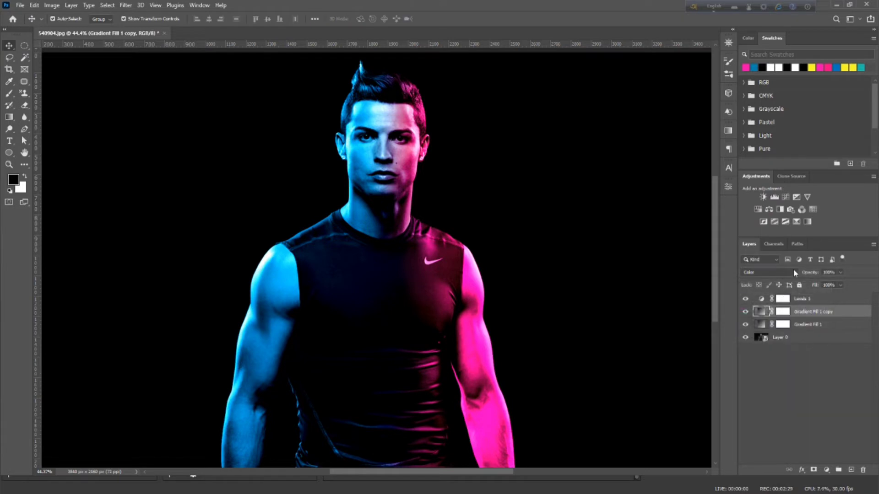
click(781, 273)
click(762, 461)
Paint black on the pink gradient layer's mask over the pink-lit arm with the Brush at 5% flow
click(782, 312)
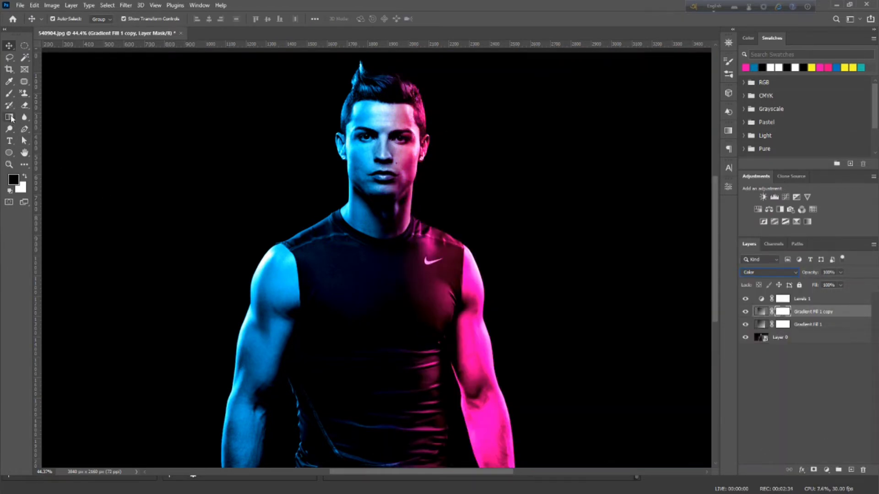
click(9, 93)
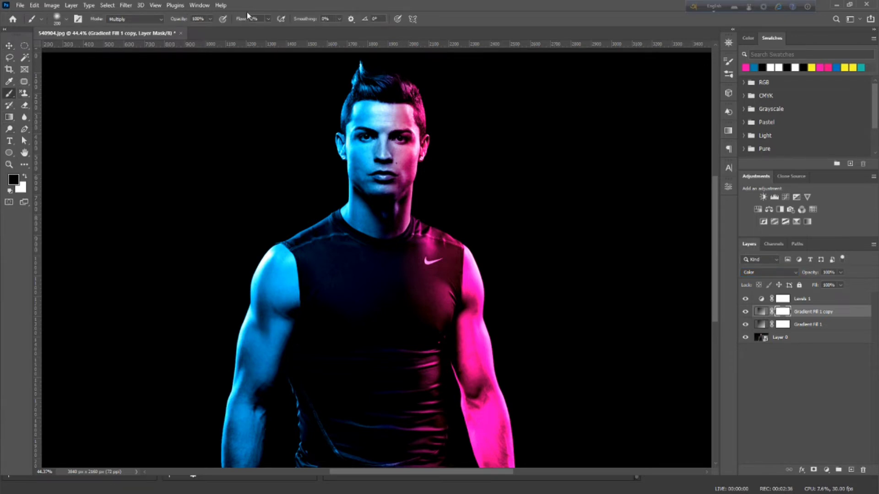
scroll(485, 389, up, 2)
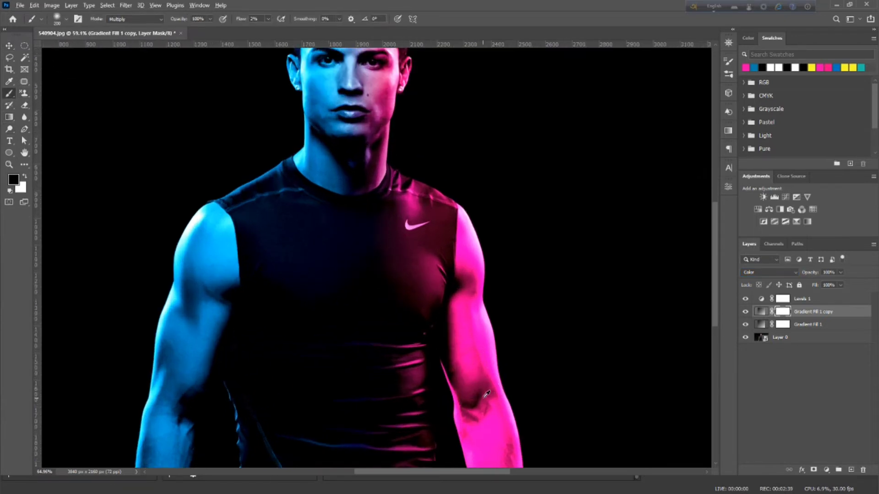
scroll(487, 394, up, 1)
scroll(486, 394, down, 3)
click(269, 19)
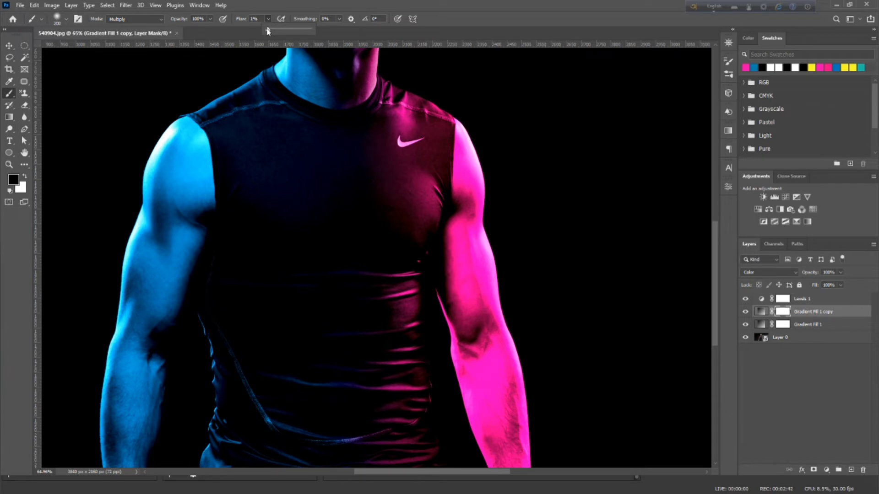
drag(268, 29, 271, 28)
mouse_move(485, 250)
mouse_down()
mouse_move(481, 400)
mouse_move(477, 344)
mouse_move(501, 409)
mouse_move(488, 352)
mouse_move(462, 358)
mouse_move(458, 339)
mouse_move(480, 340)
mouse_move(484, 405)
mouse_move(483, 355)
mouse_move(467, 345)
mouse_move(501, 414)
mouse_move(506, 389)
mouse_move(515, 398)
mouse_move(520, 450)
mouse_move(451, 431)
mouse_move(447, 387)
mouse_move(469, 202)
mouse_move(493, 310)
mouse_up()
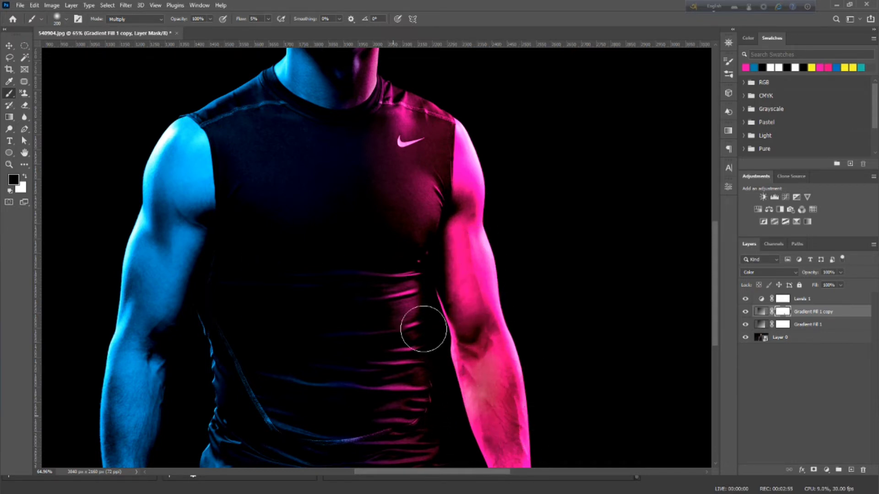
Brush more black on the same mask along the outer edge of the pink forearm to soften the tint
key(ctrl+0)
scroll(491, 421, up, 5)
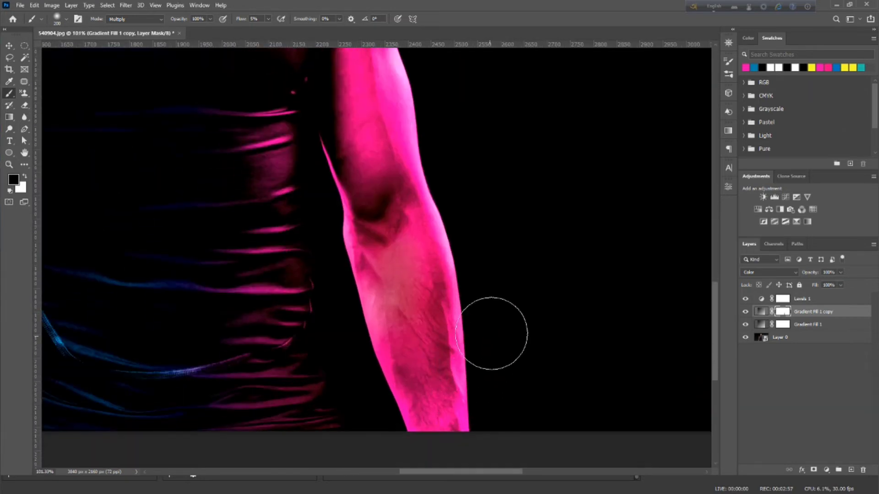
mouse_move(478, 344)
mouse_down()
mouse_move(469, 414)
mouse_move(484, 293)
mouse_up()
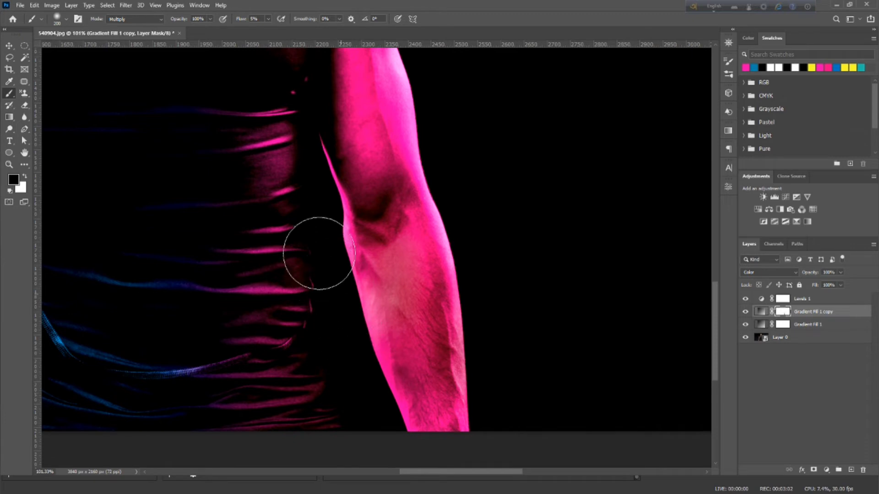
scroll(403, 216, up, 5)
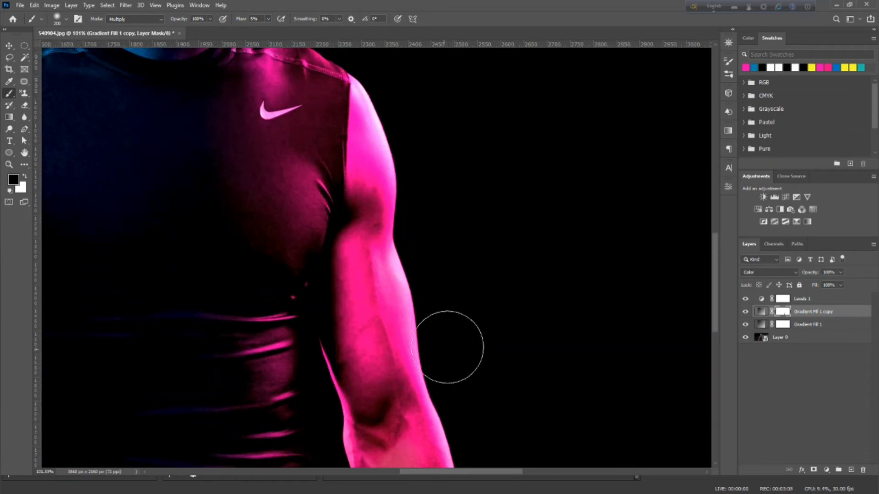
scroll(310, 231, down, 1)
scroll(304, 233, down, 5)
scroll(275, 234, up, 4)
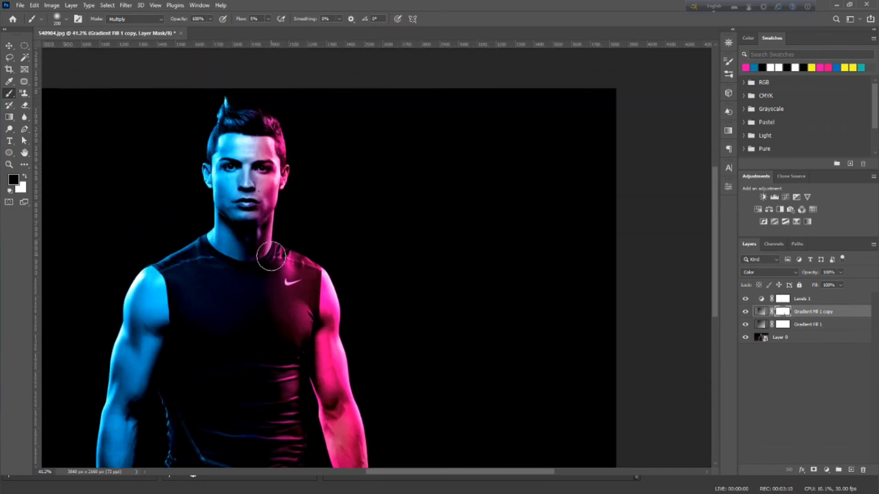
scroll(270, 254, down, 2)
scroll(306, 269, down, 3)
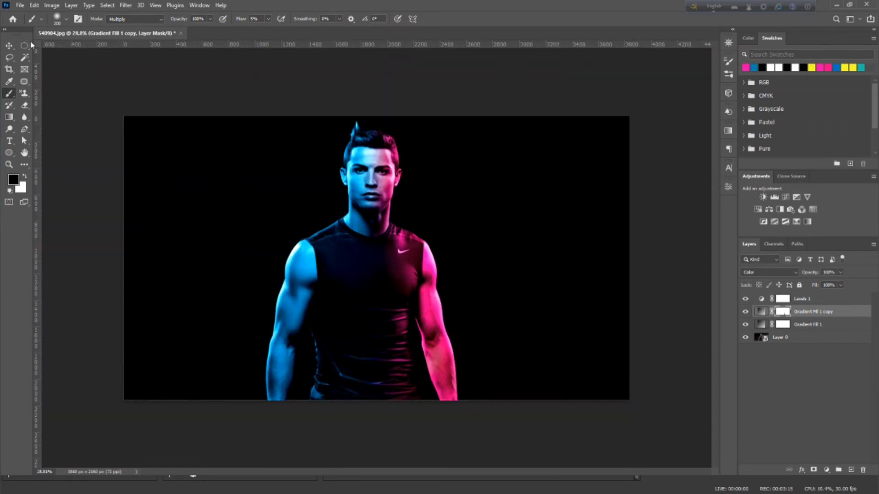
Adjust the pink gradient fill's opacity stops, placing the opaque one at about 44% and the transparent one at about 56%, and accept the fill
click(9, 46)
click(657, 353)
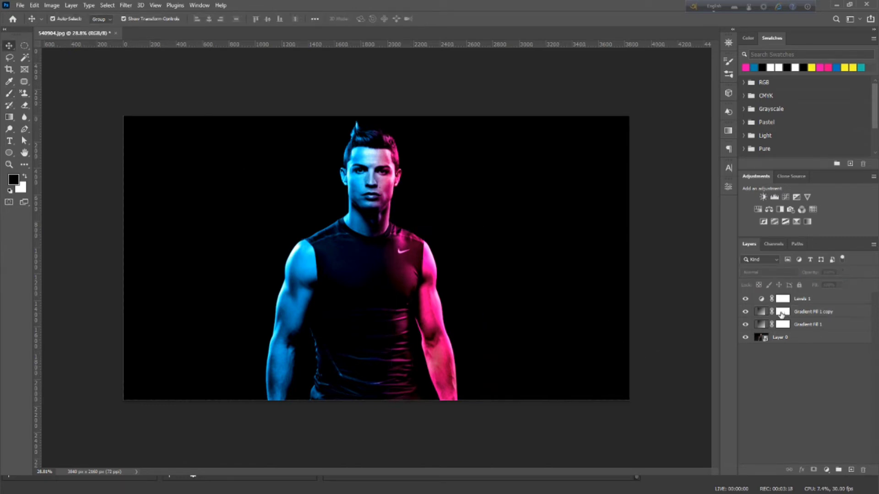
double_click(781, 314)
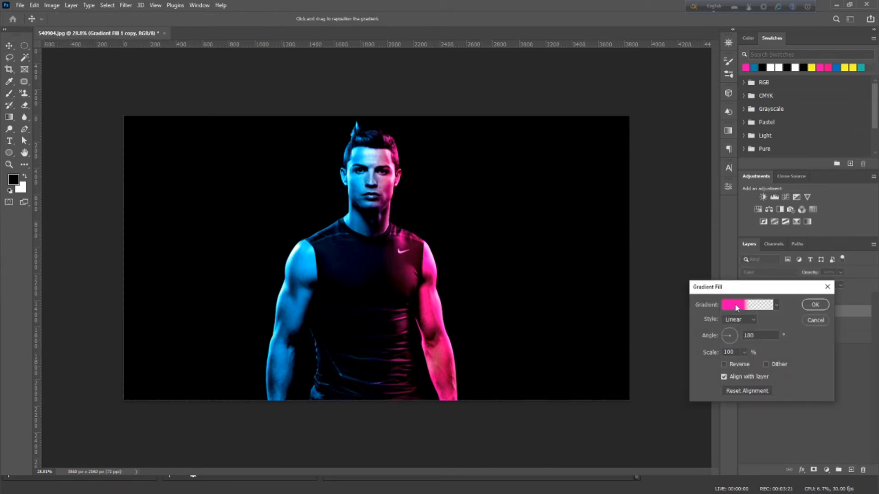
click(737, 306)
click(663, 323)
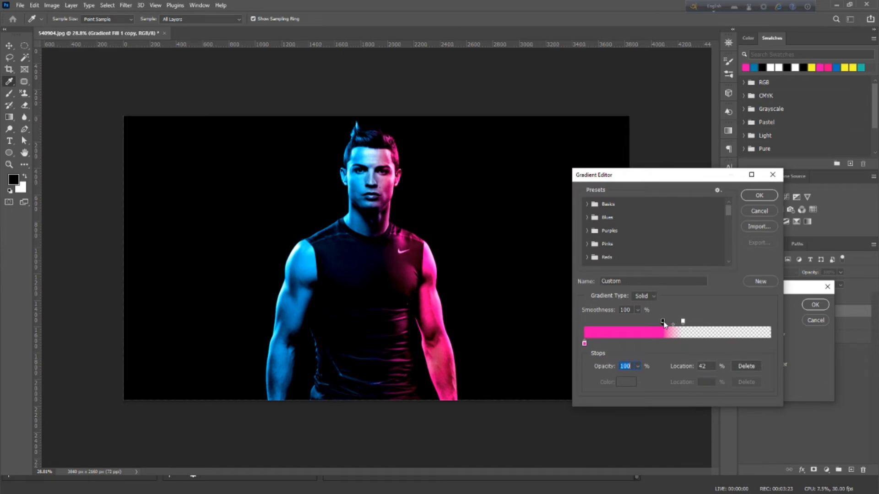
drag(664, 322, 665, 323)
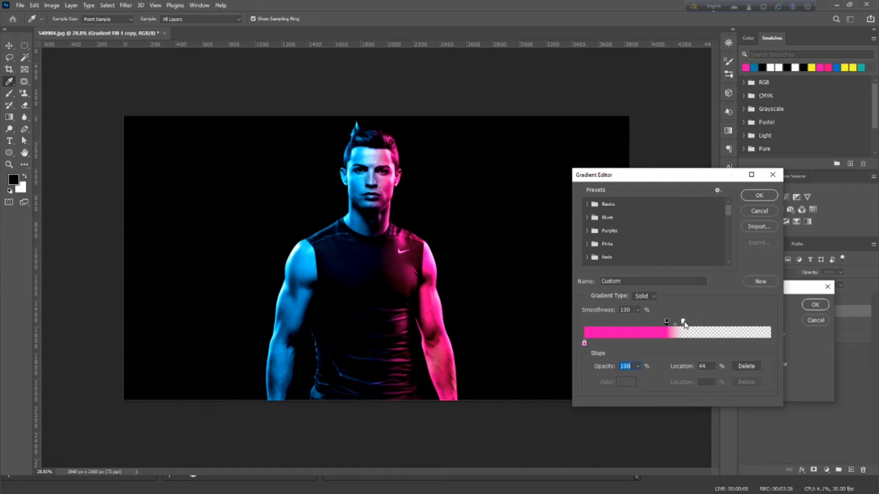
click(683, 323)
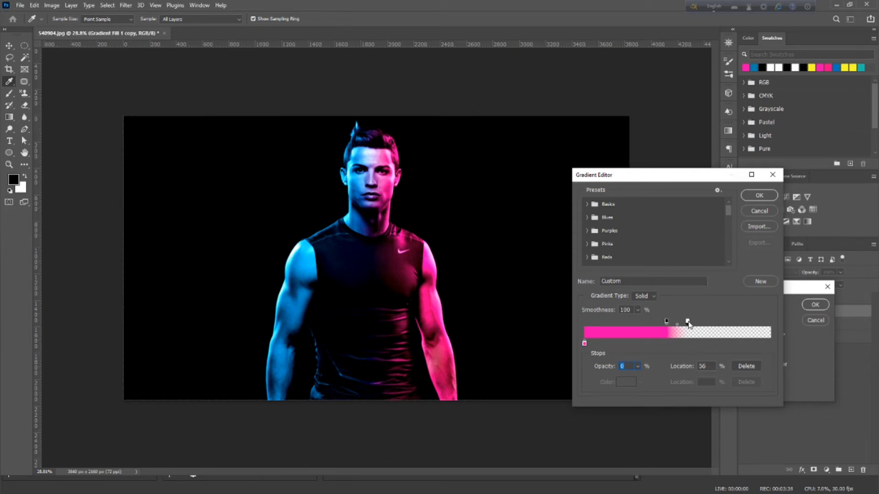
click(666, 322)
click(759, 195)
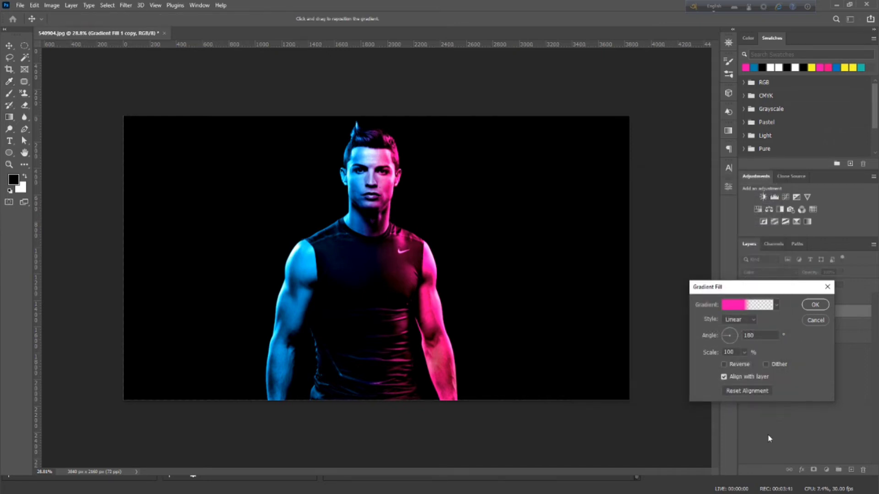
click(814, 305)
scroll(398, 300, up, 5)
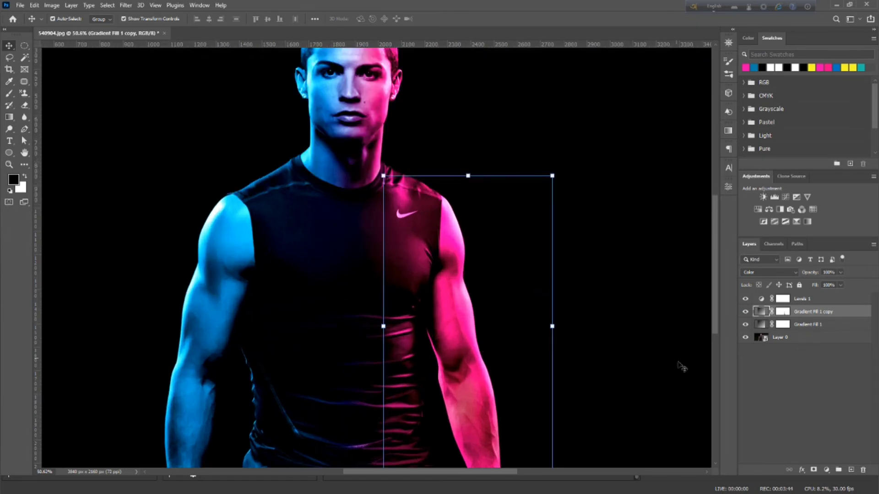
click(794, 391)
Add a new empty layer and start a Pen path around the shirt's Nike swoosh, from its short upper tip along the lower curve
scroll(403, 212, up, 4)
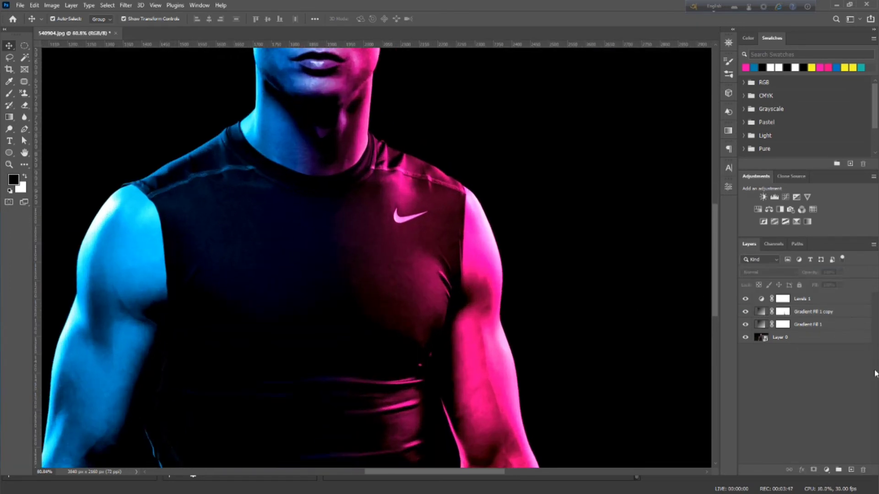
click(851, 470)
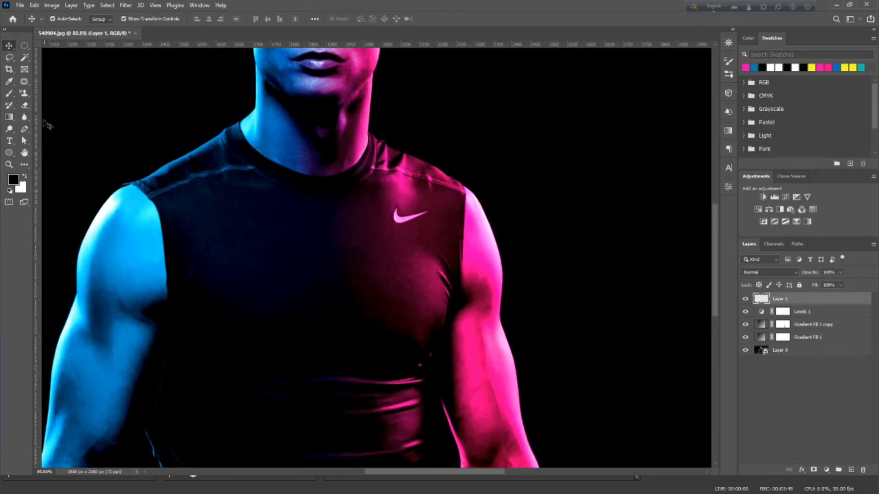
click(24, 129)
scroll(389, 248, up, 8)
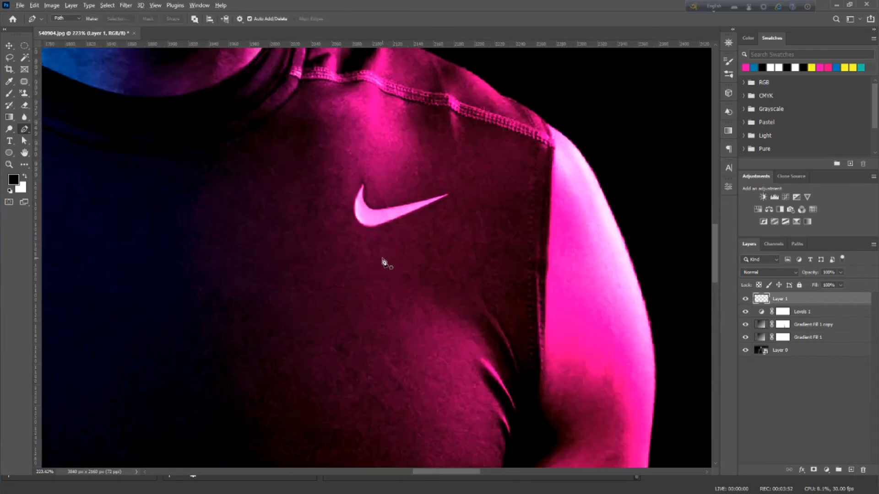
scroll(366, 240, up, 3)
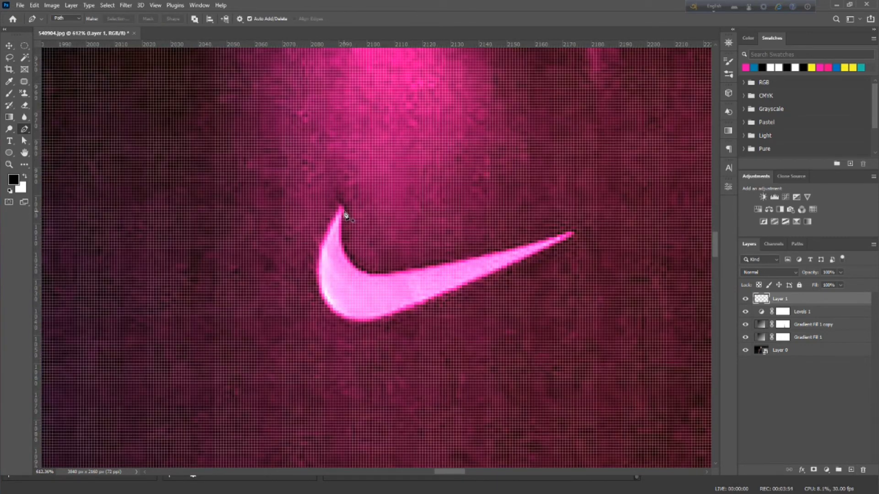
click(344, 209)
drag(407, 320, 418, 318)
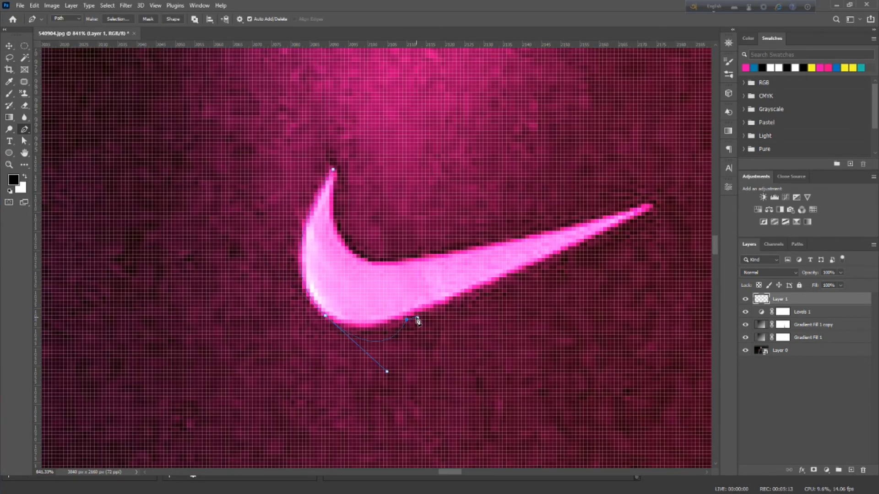
drag(387, 372, 352, 347)
Continue the path around the swoosh's long tip and back along its upper edge, close it and convert it to a selection
scroll(654, 226, up, 1)
drag(655, 225, 662, 219)
scroll(660, 222, up, 8)
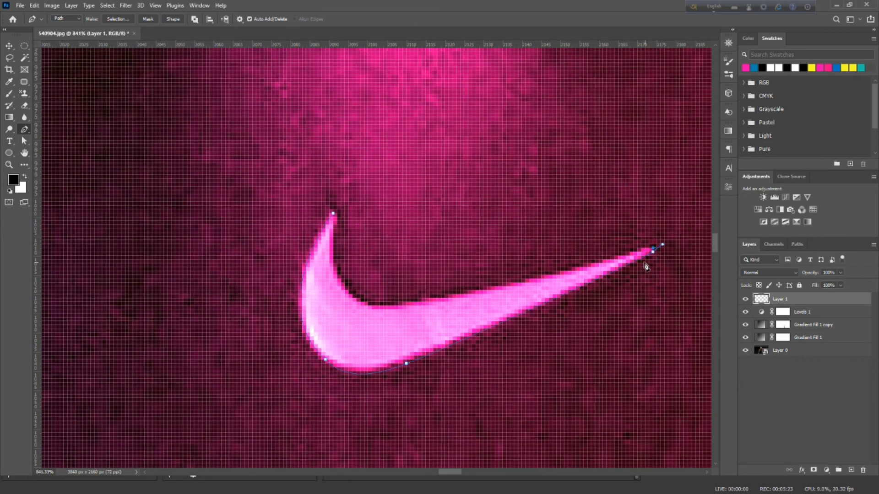
scroll(595, 247, down, 6)
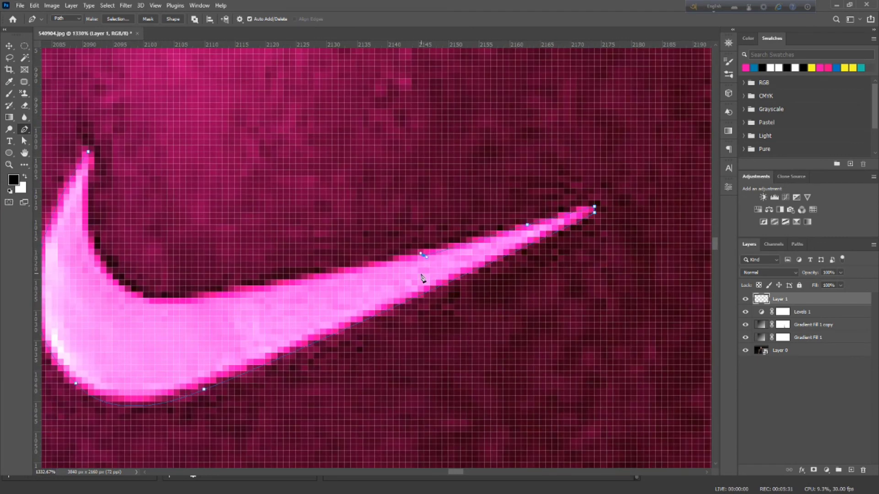
scroll(389, 293, up, 3)
click(352, 307)
scroll(300, 282, down, 2)
drag(228, 187, 241, 87)
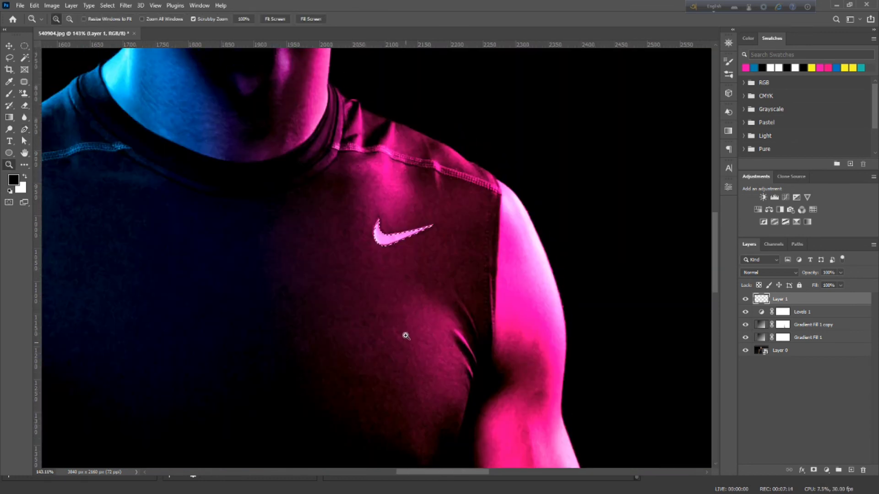
click(403, 338)
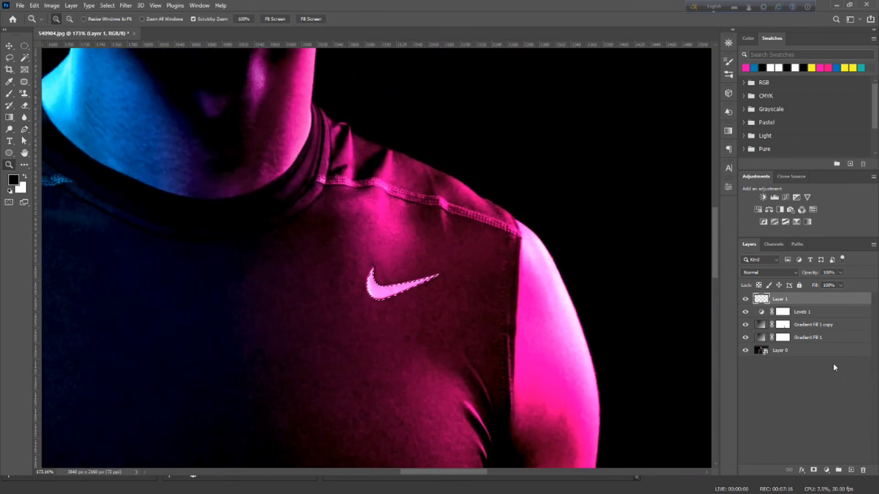
Fill the selected swoosh with a Solid Color fill layer in white, ffffff
click(827, 470)
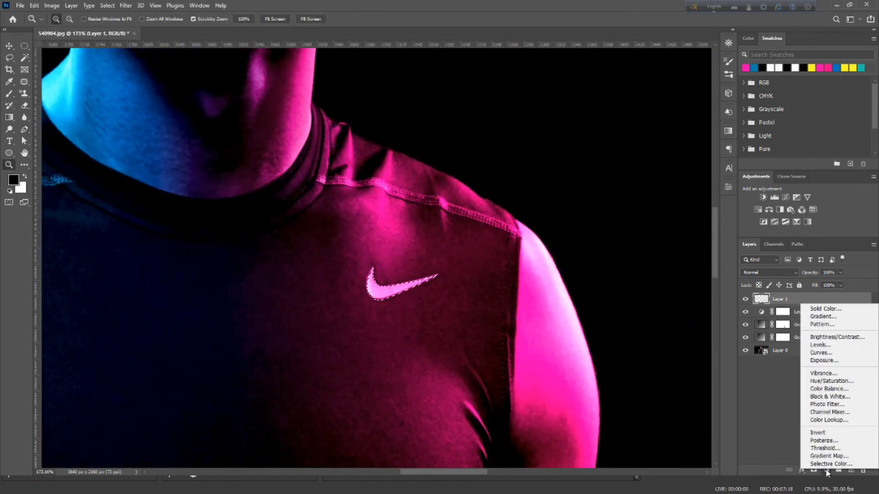
click(763, 420)
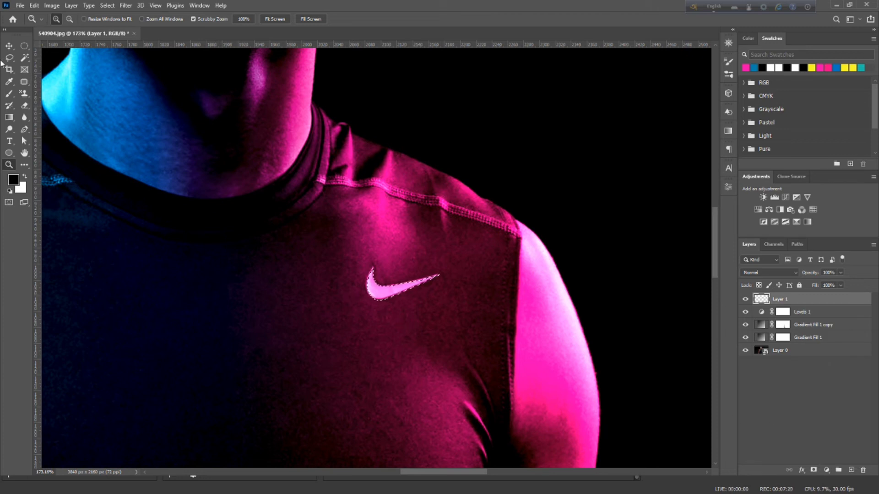
click(9, 46)
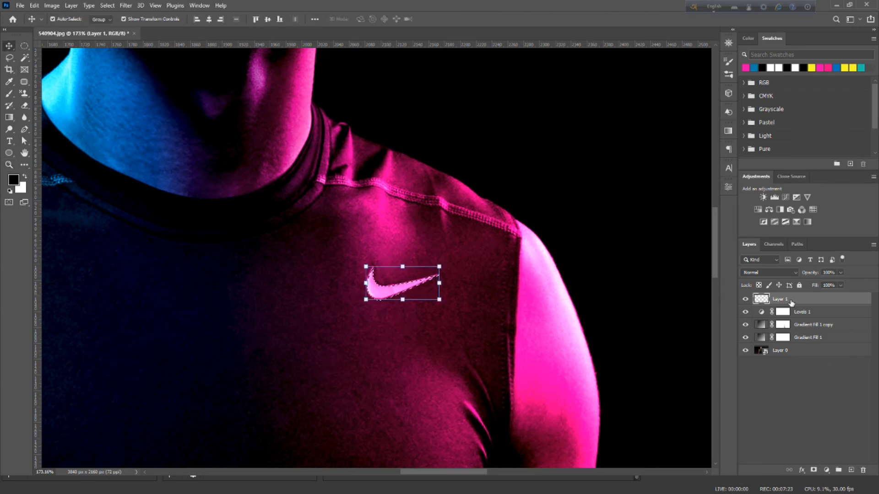
click(825, 470)
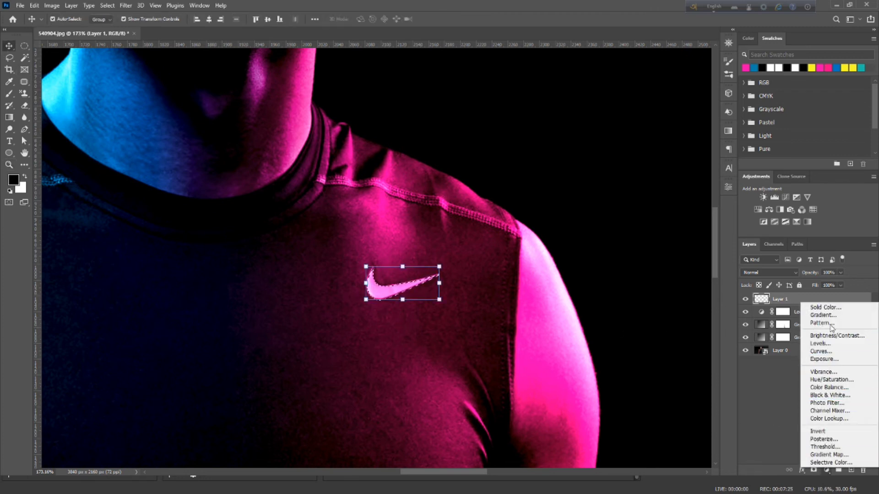
click(831, 312)
text(ffffff)
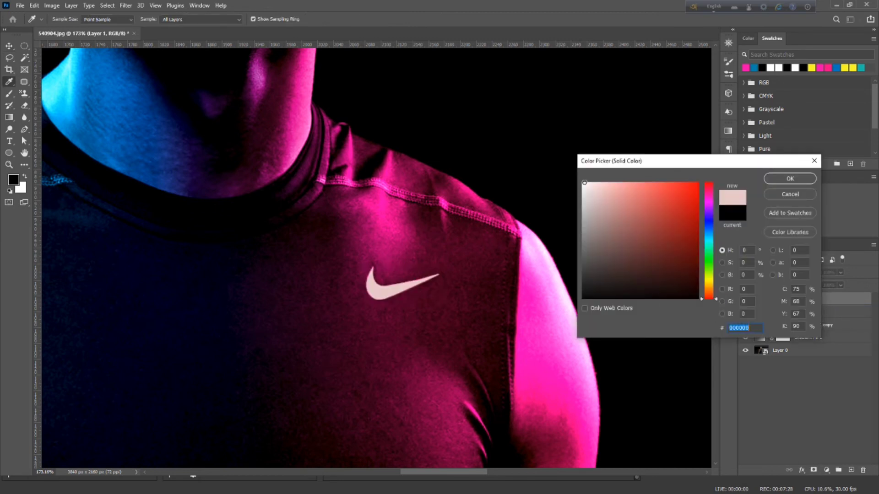
click(788, 178)
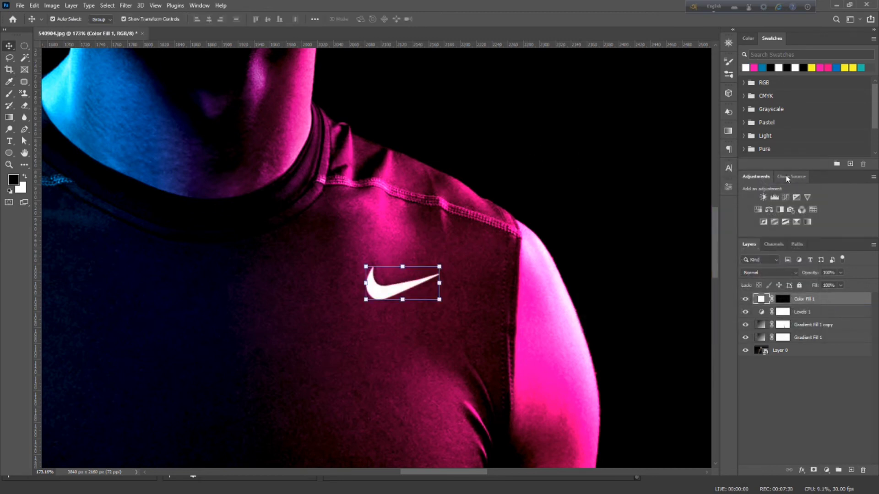
Convert the white swoosh fill to a smart object and apply a Gaussian Blur with a 4.5 pixel radius
click(126, 6)
mouse_move(148, 124)
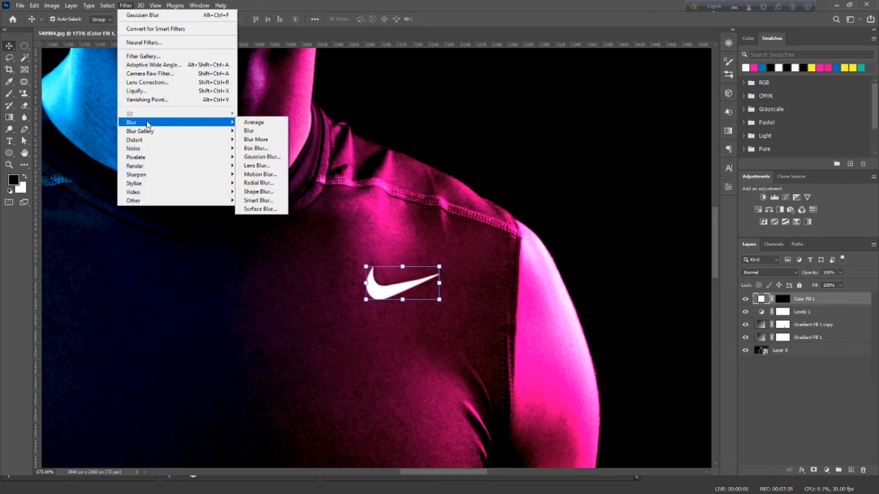
click(268, 157)
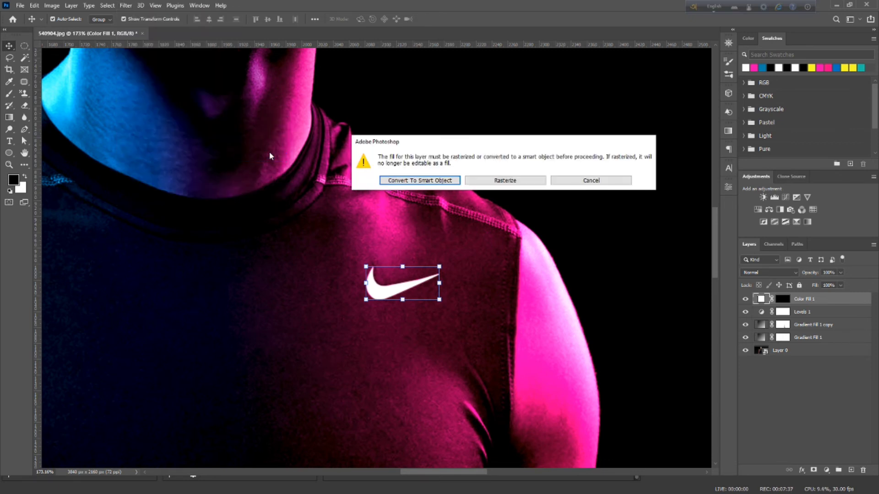
click(414, 180)
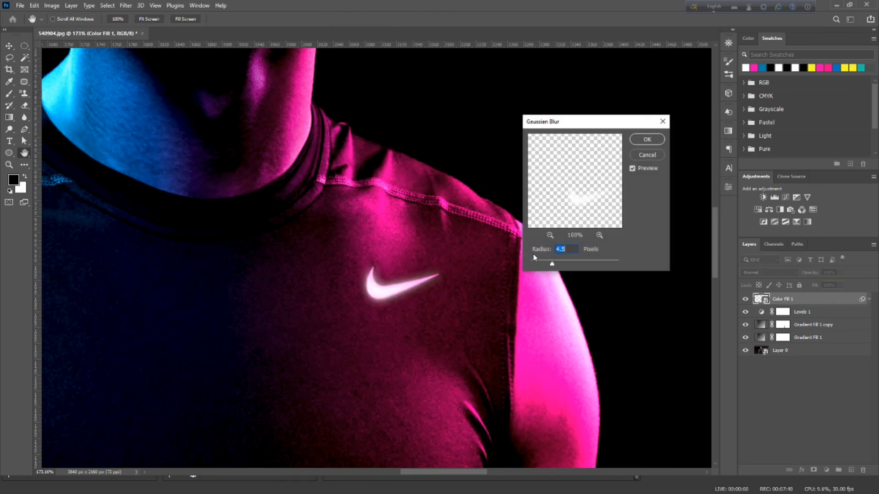
click(651, 145)
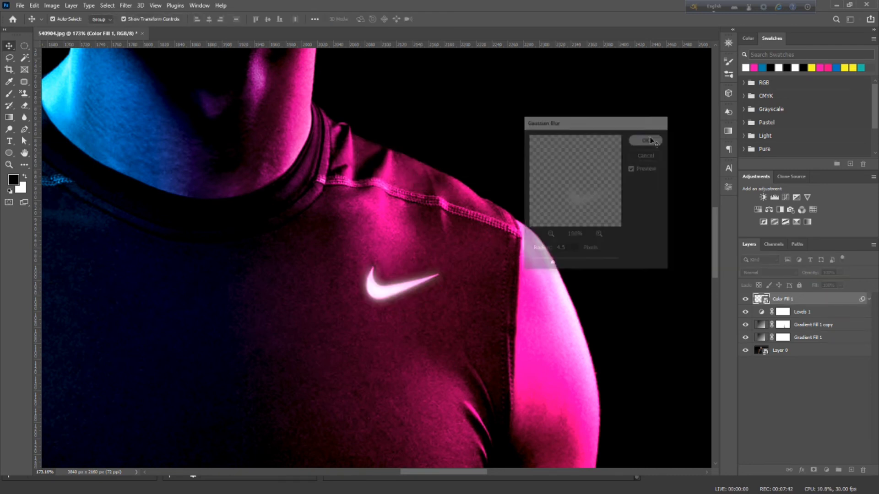
Duplicate the blurred swoosh layer and set the copy's Gaussian Blur radius to 6.0 pixels to strengthen the glow
drag(822, 303, 804, 321)
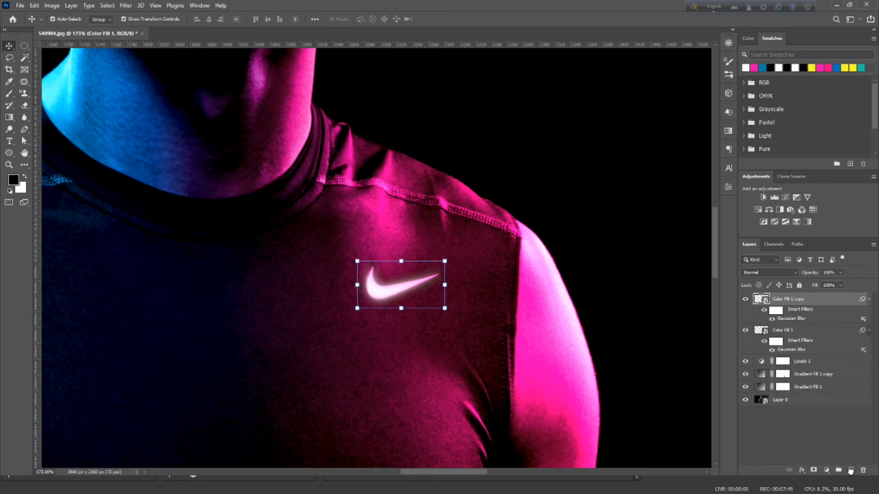
double_click(801, 319)
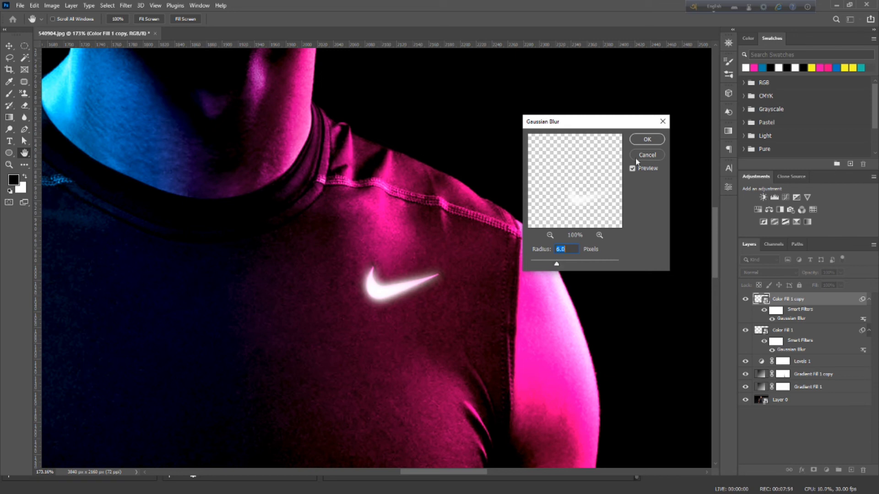
click(648, 144)
key(v)
click(773, 433)
scroll(422, 338, down, 4)
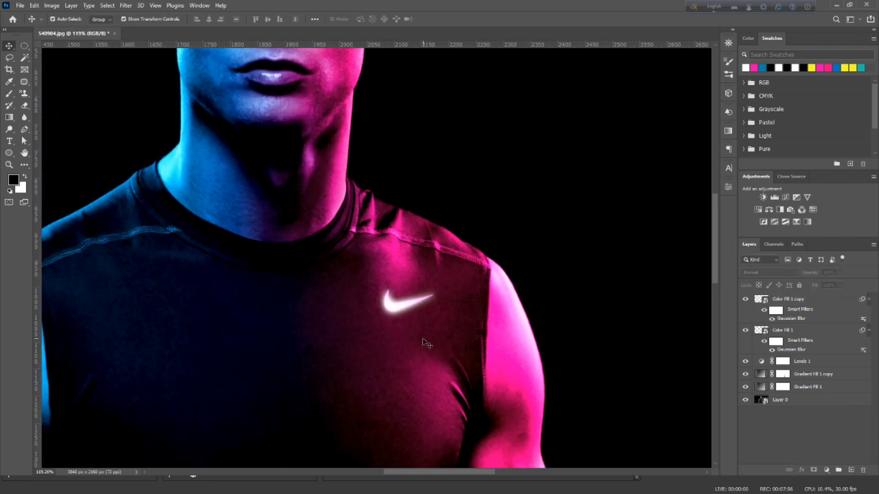
scroll(421, 338, down, 5)
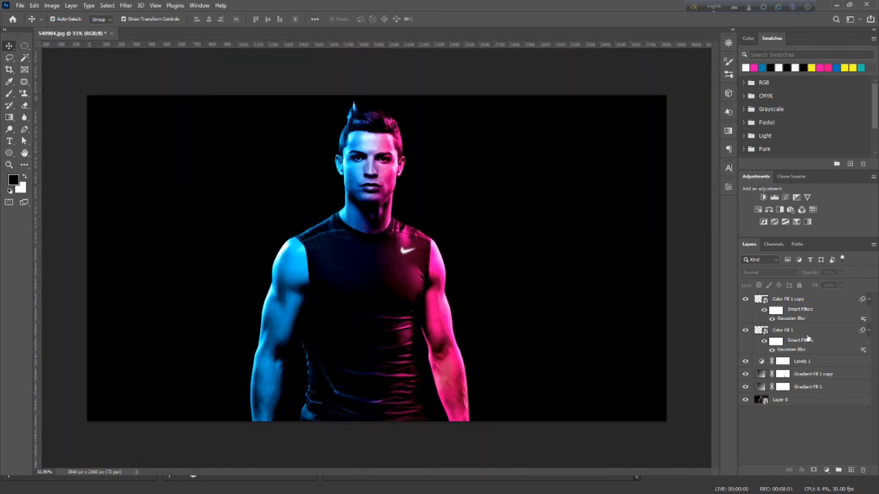
Stamp all visible layers into a new top layer, and group and hide the editing layers between it and the original photo
click(812, 299)
key(ctrl+alt+shift+e)
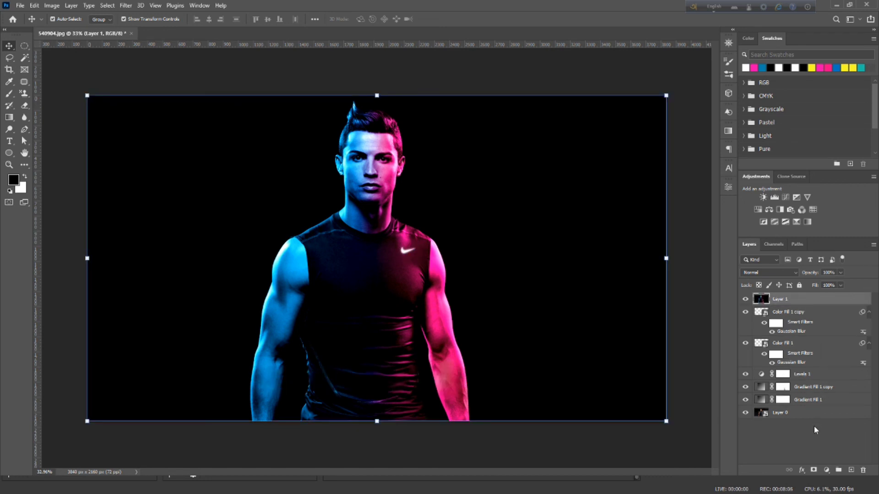
click(817, 400)
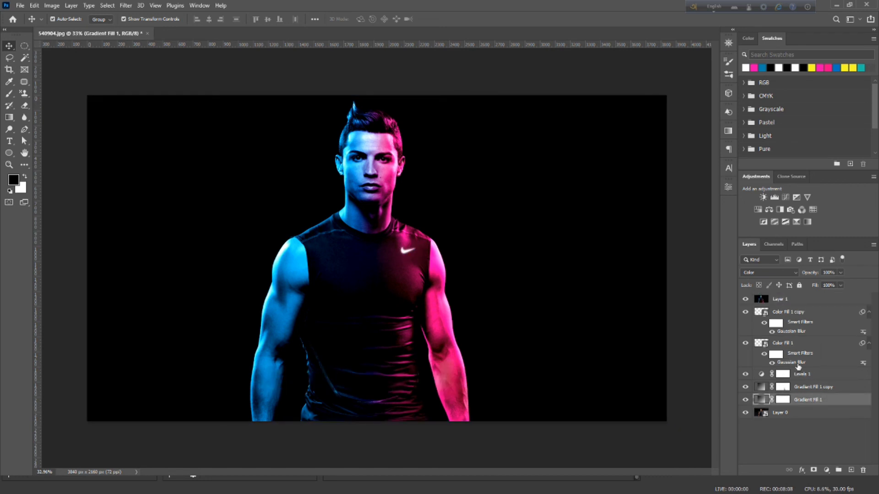
shift+click(803, 313)
key(ctrl+g)
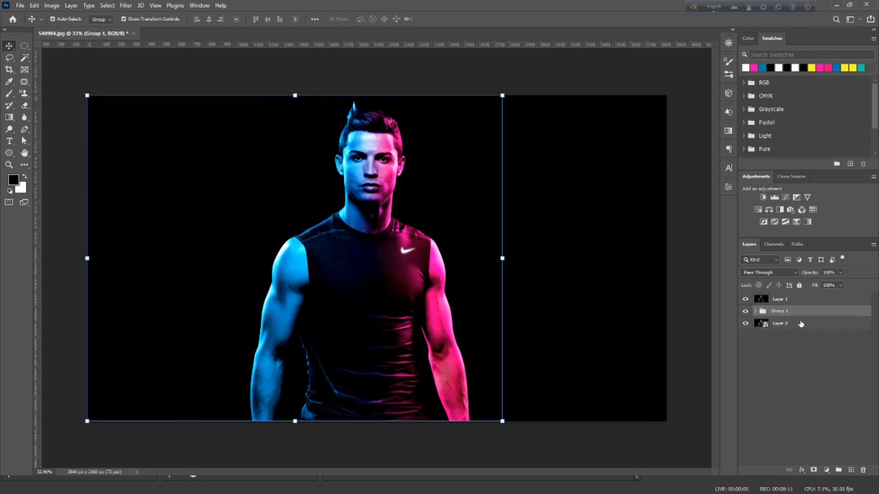
click(745, 311)
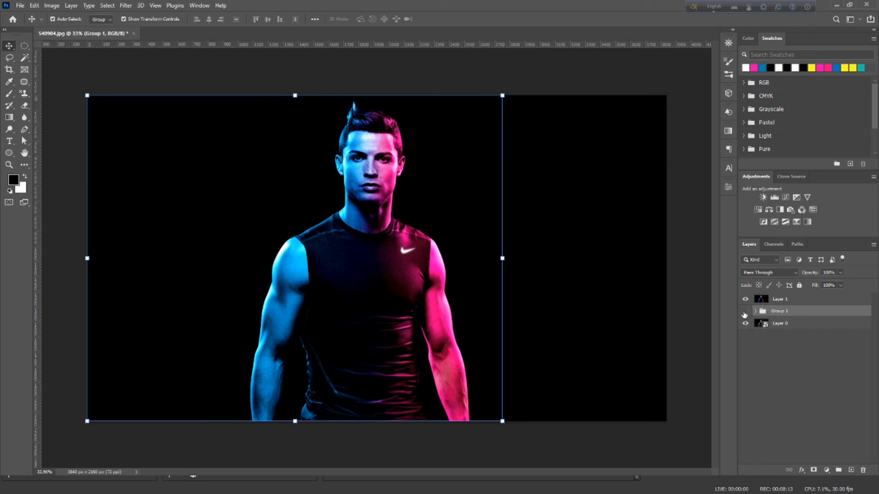
click(795, 403)
Toggle the merged top layer's visibility to compare the dual-color result with the original portrait
scroll(426, 390, up, 1)
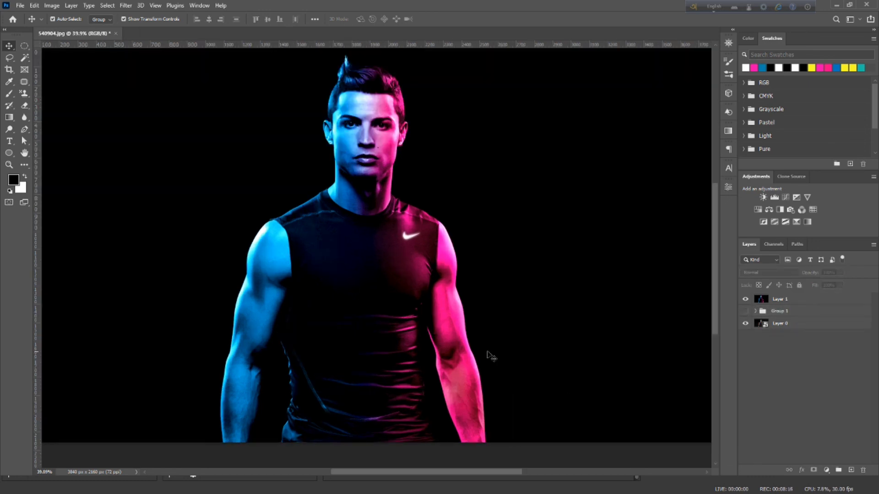
click(745, 300)
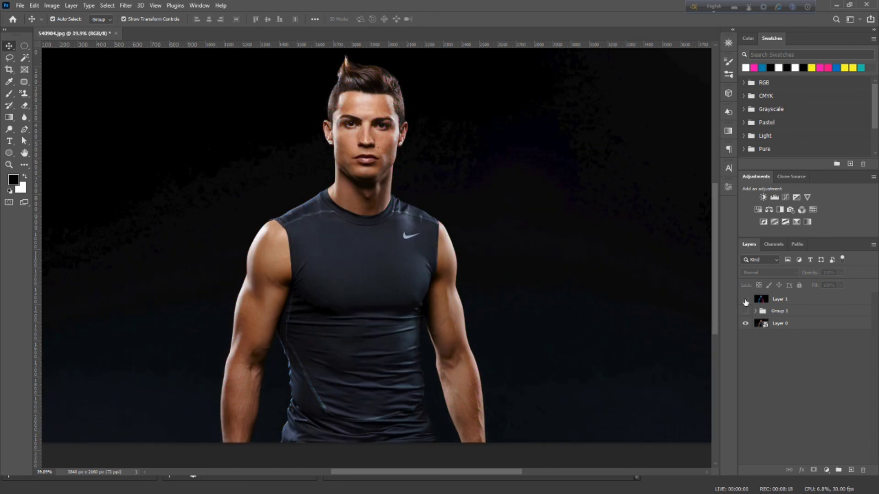
click(745, 300)
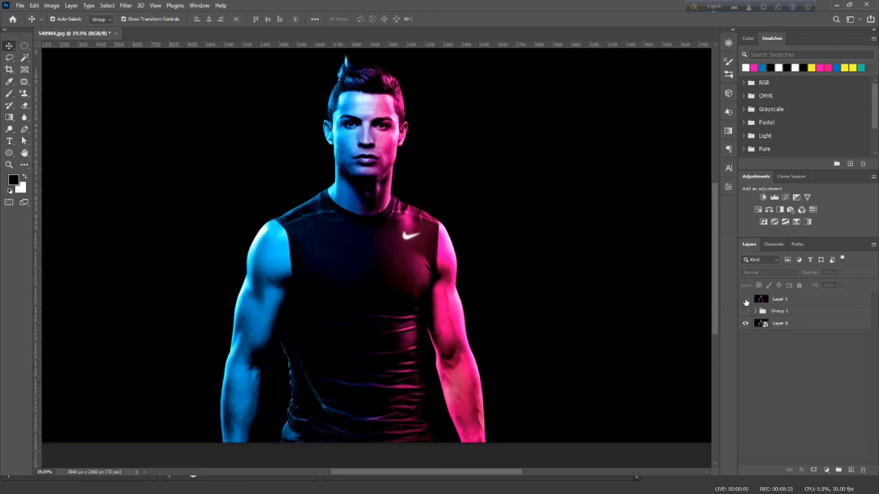
click(745, 299)
click(745, 300)
click(745, 300)
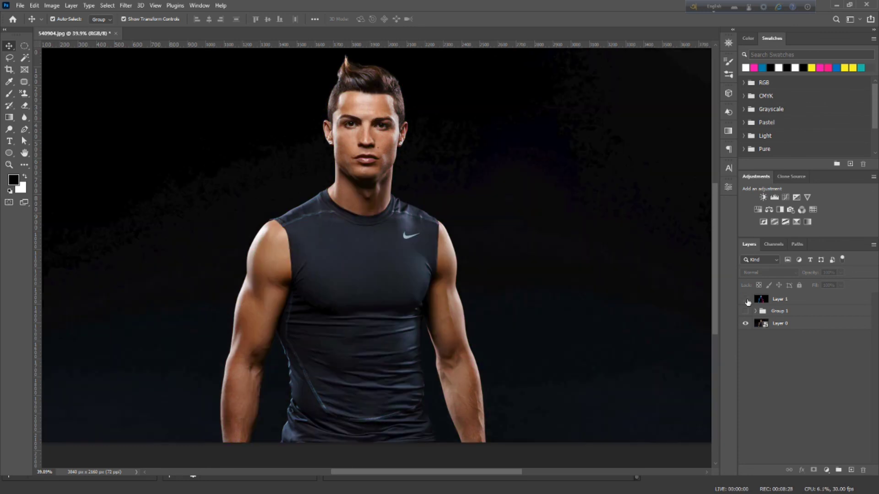